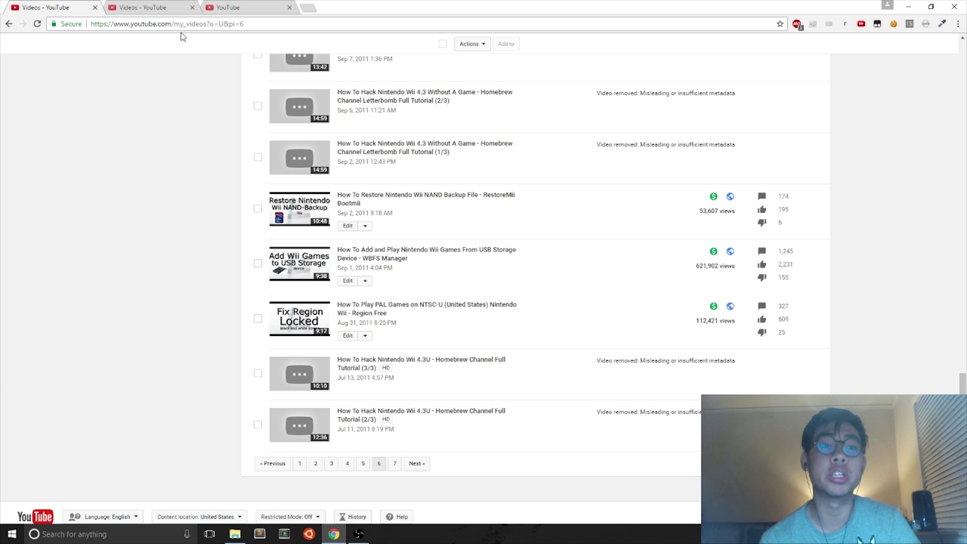
Step: Open the removed Part 1 tutorial's watch page from the video manager list, then return to the list
left_click(233, 7)
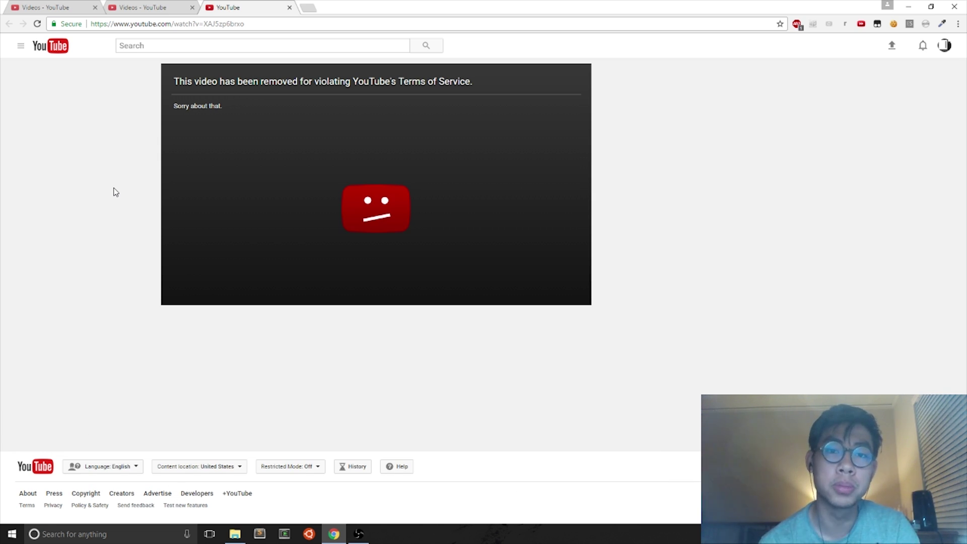
left_click(45, 7)
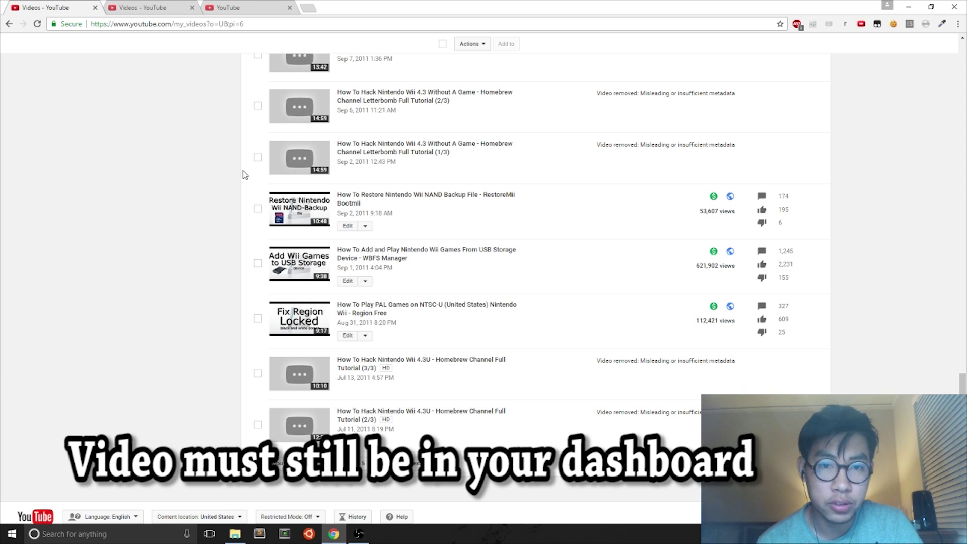
scroll(243, 172, "up", 6)
right_click(304, 192)
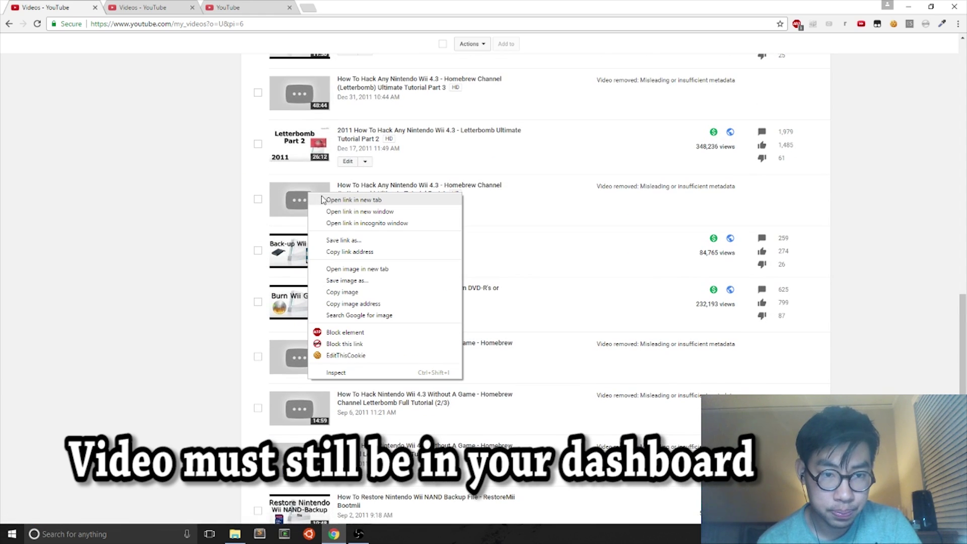
left_click(236, 7)
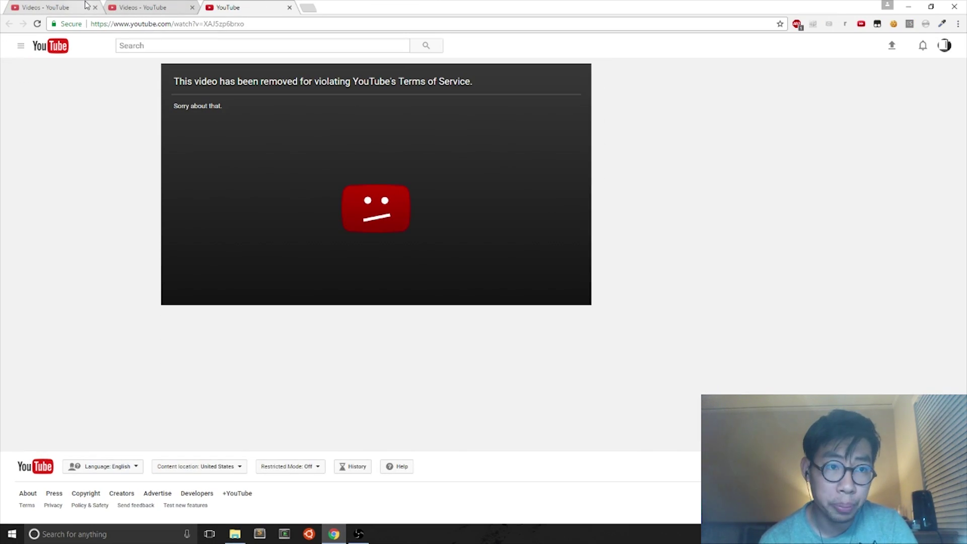
left_click(21, 12)
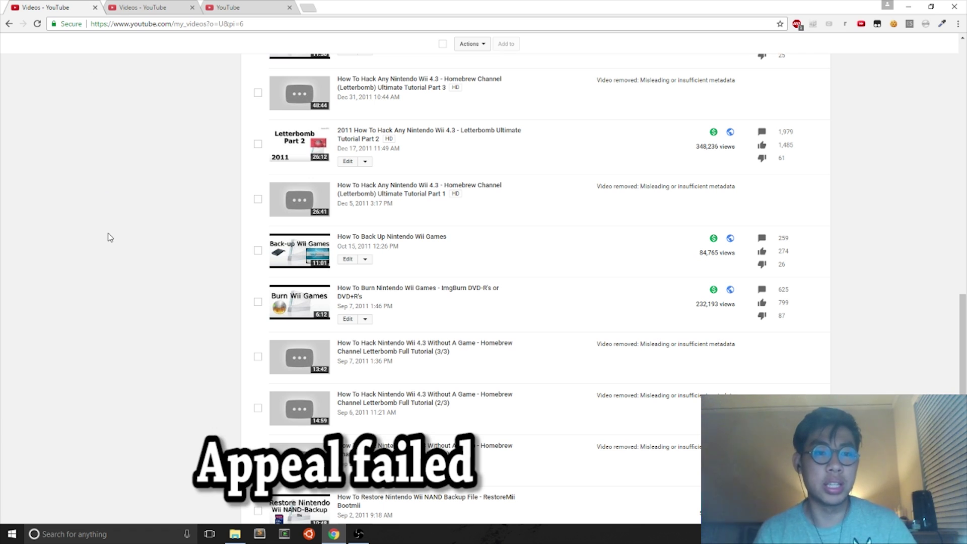
Step: Replace 'watch?v=' with 'embed/' in the Part 1 address so it loads in the embed player
left_click(271, 7)
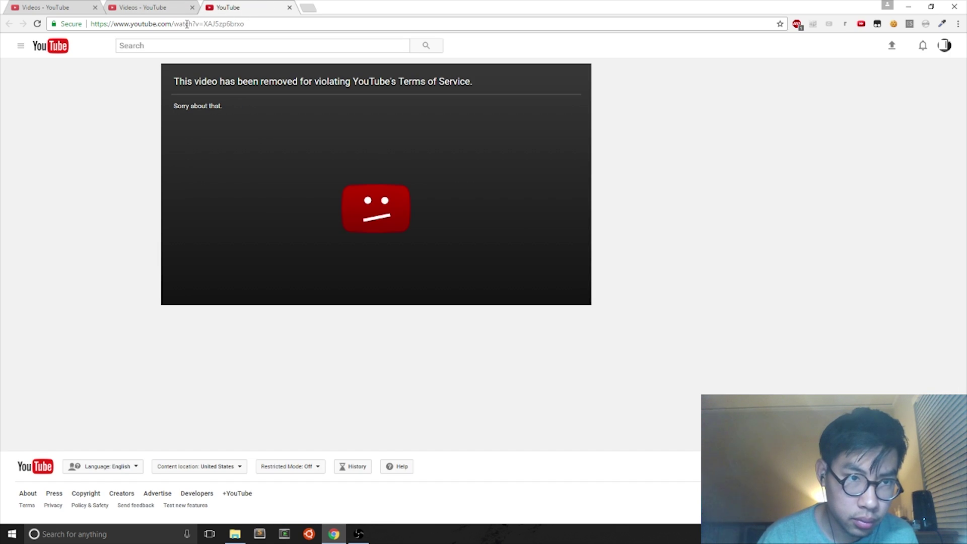
left_click_drag(203, 24, 174, 26)
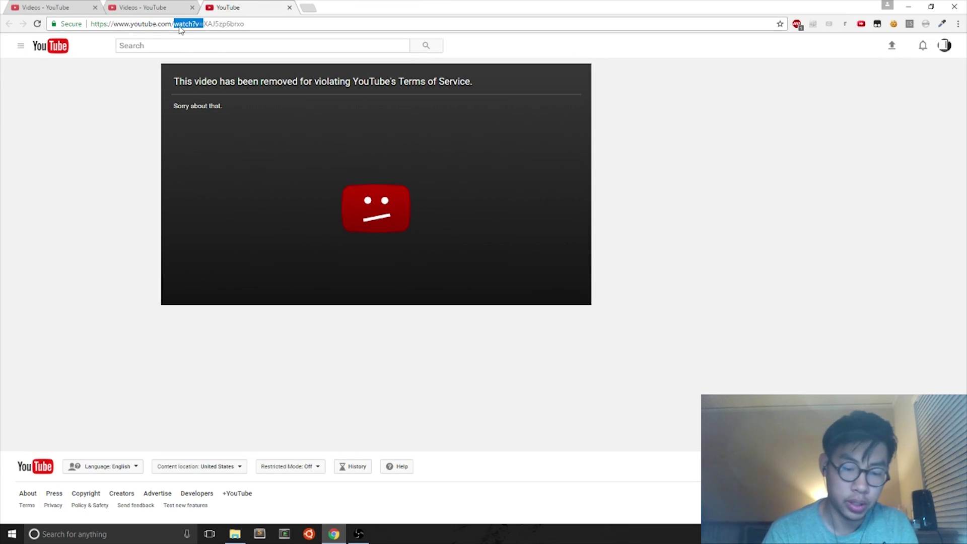
type("embed/")
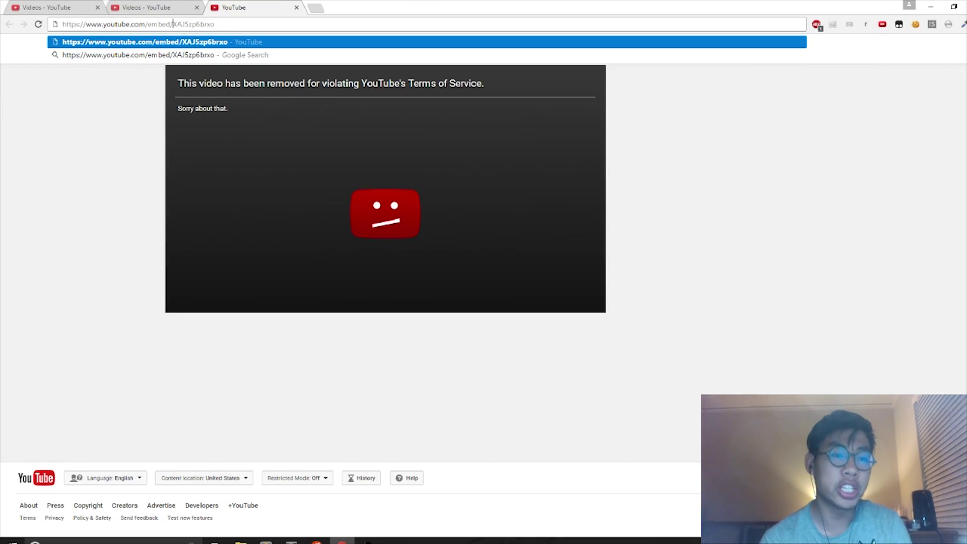
key("Return")
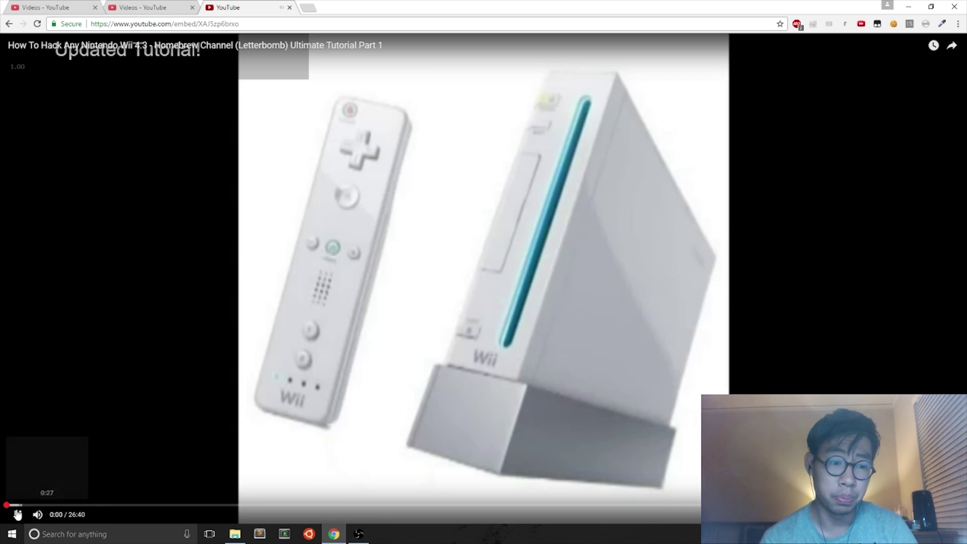
Step: Pause the embedded Part 1 video, reload the embed page, and bring up Chrome's main menu
left_click(17, 514)
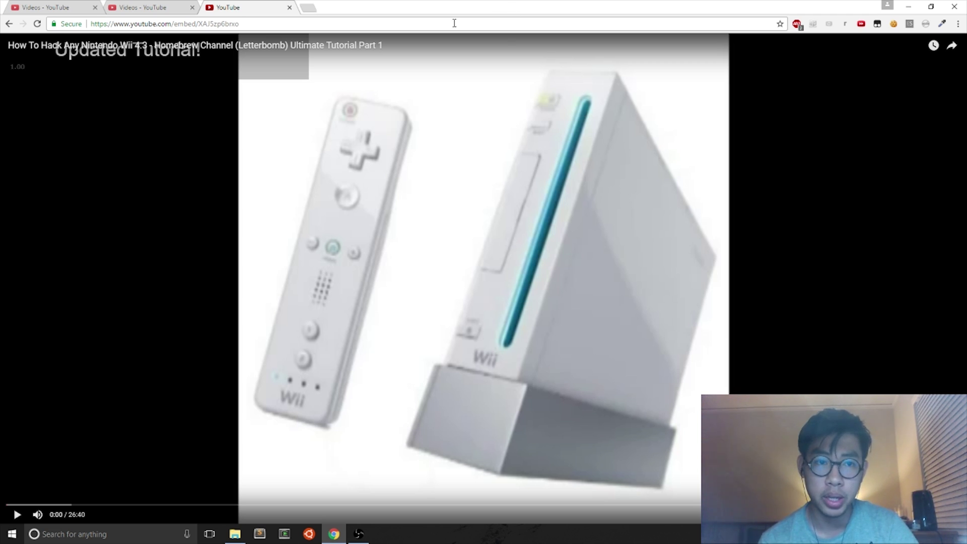
left_click(37, 24)
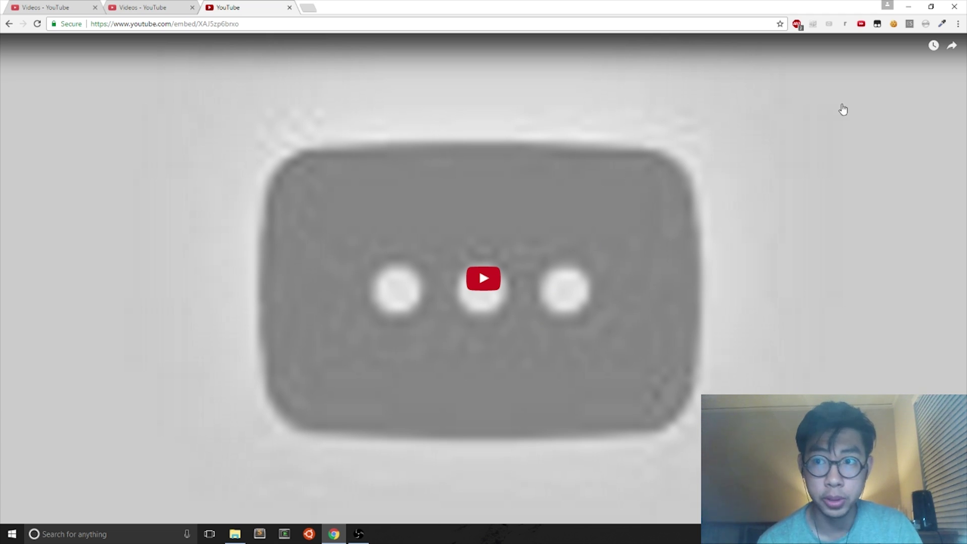
left_click(958, 23)
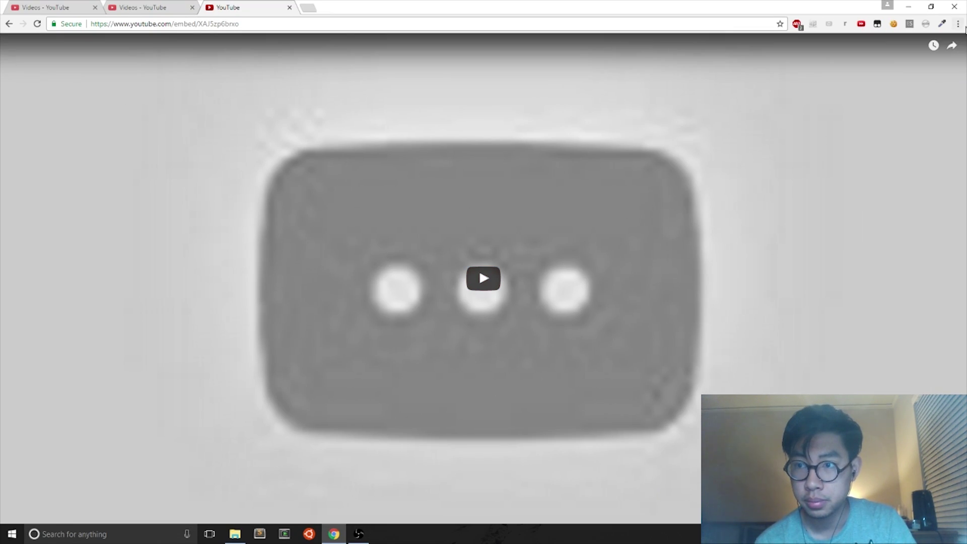
Step: Open Developer tools on the Network panel and play the embedded video so its requests are logged
left_click(957, 23)
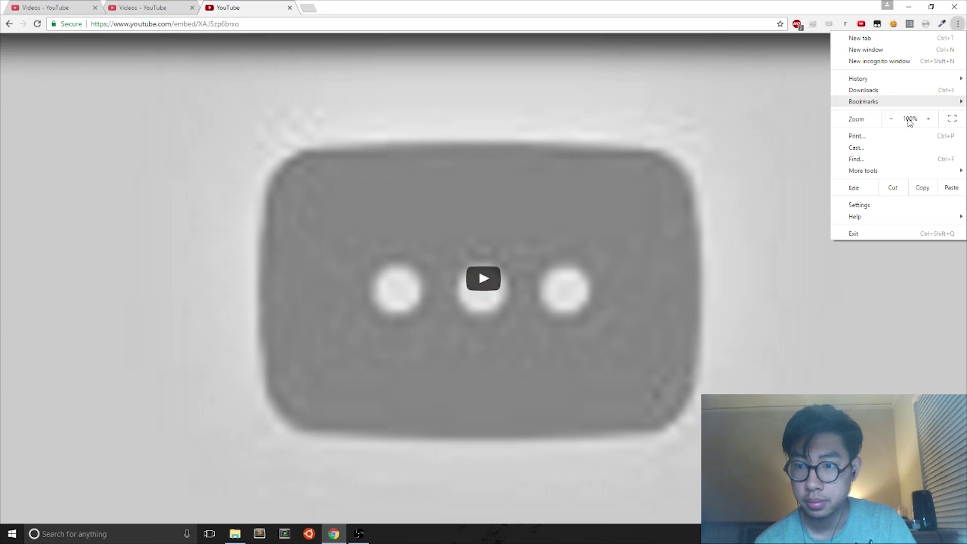
mouse_move(873, 171)
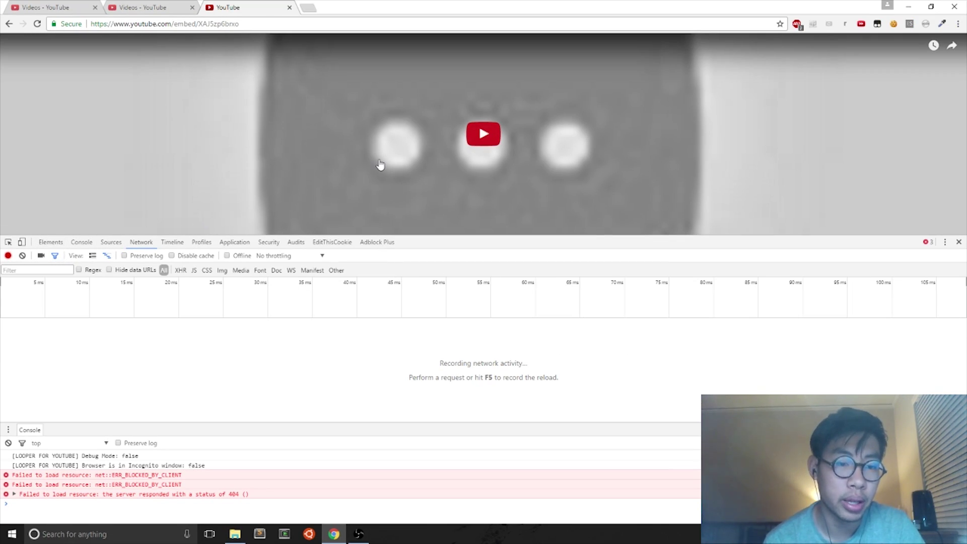
left_click(380, 164)
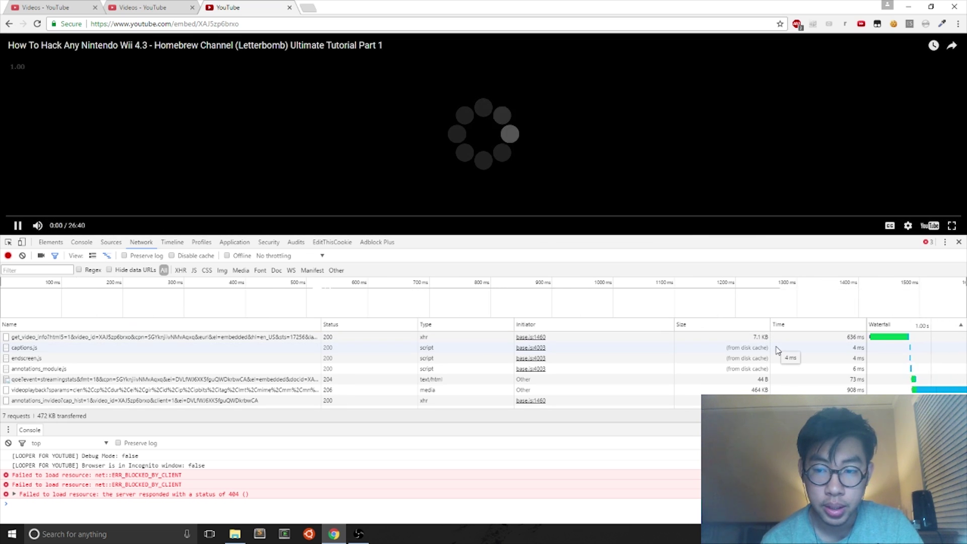
Step: Pause the video and sort the Network requests by size, largest first
left_click(412, 131)
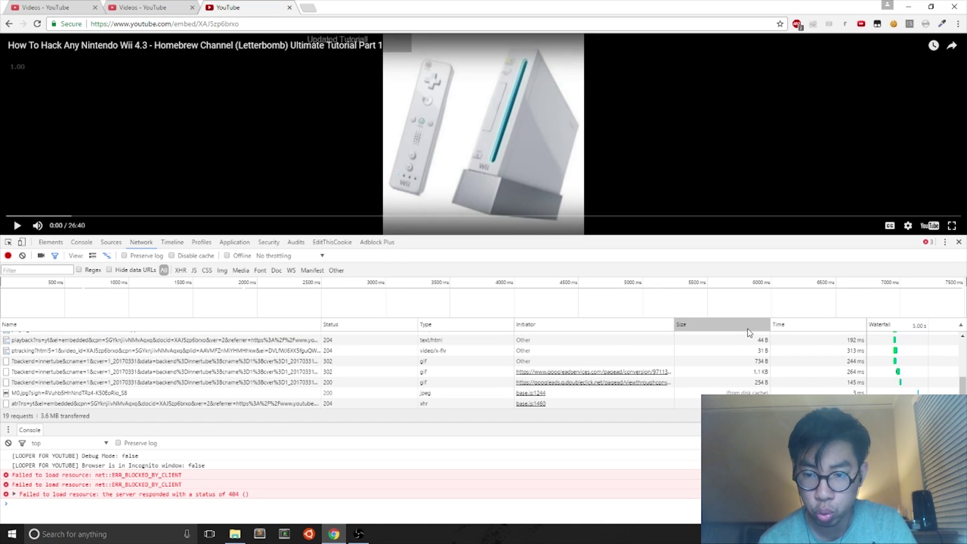
left_click(734, 323)
left_click(748, 326)
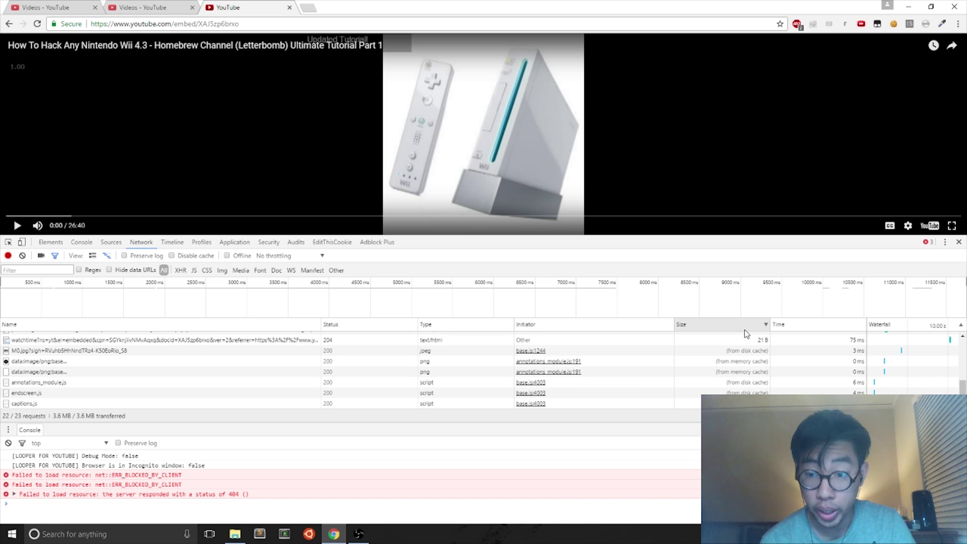
scroll(735, 355, "up", 3)
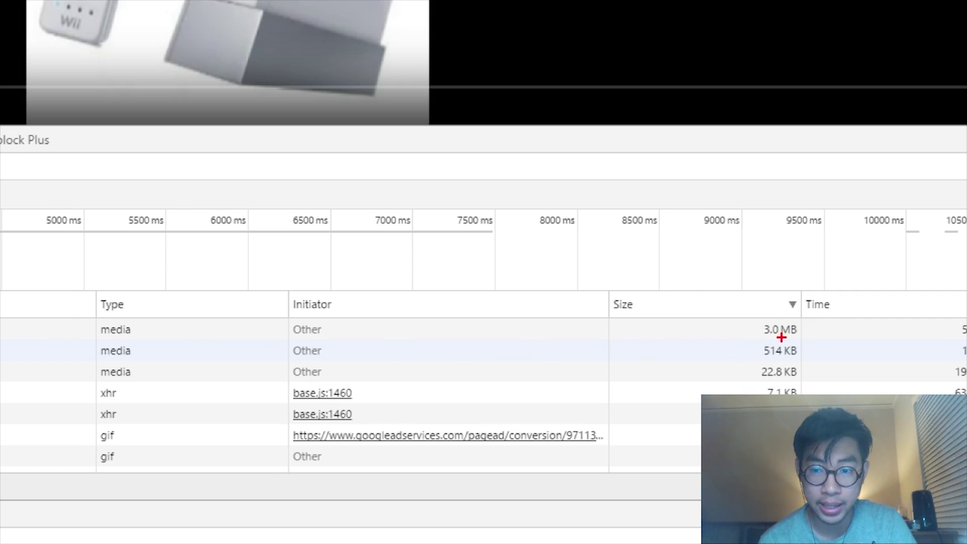
left_click_drag(762, 339, 789, 336)
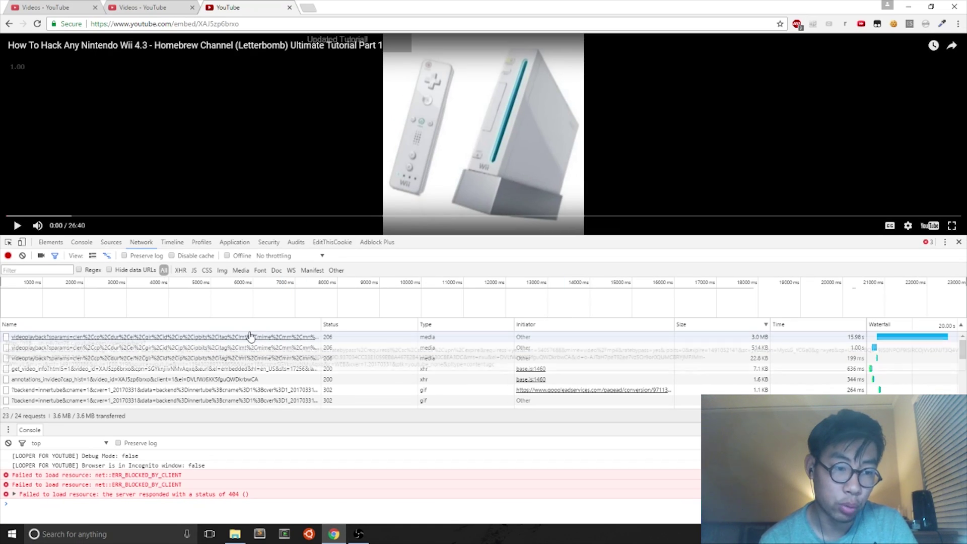
Step: Copy the link address of the 3.0 MB videoplayback request
right_click(250, 335)
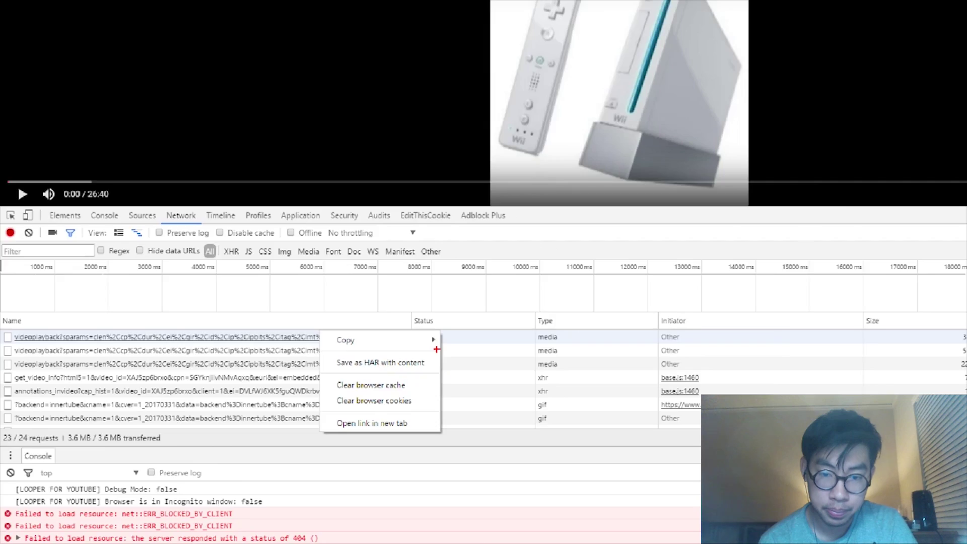
left_click(73, 341)
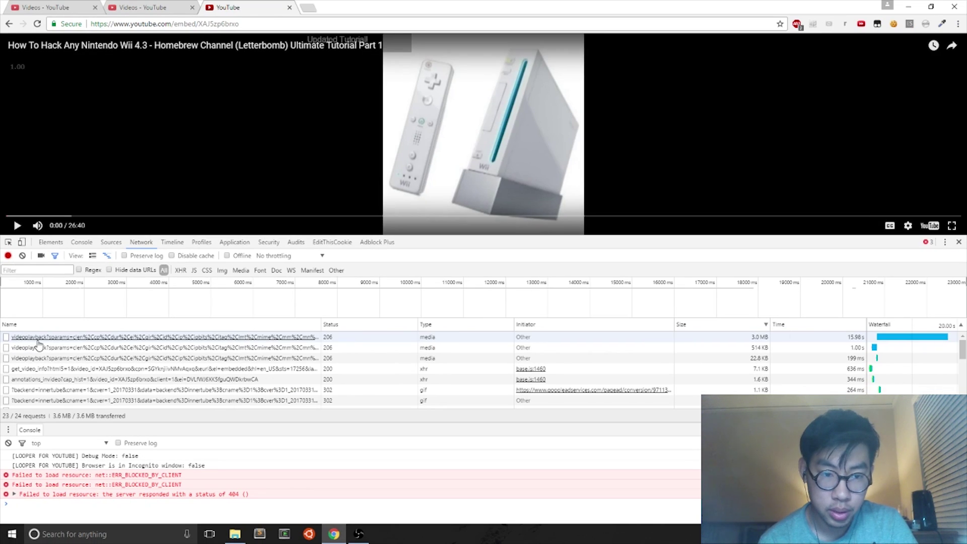
right_click(52, 338)
mouse_move(75, 347)
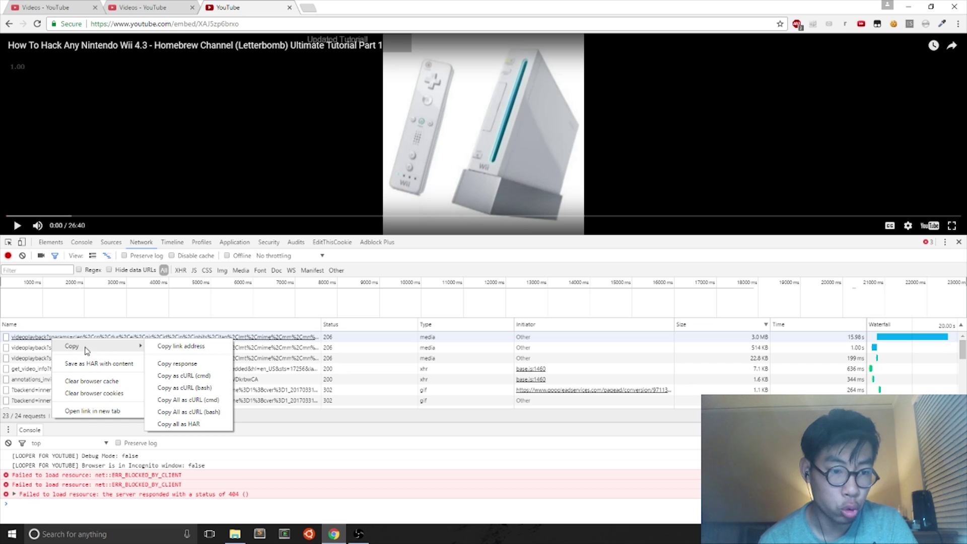
left_click(156, 346)
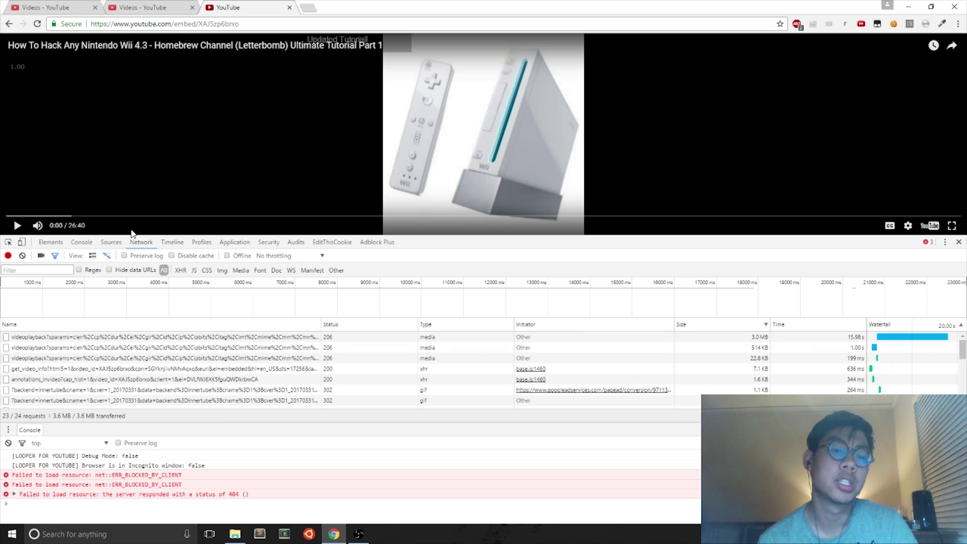
left_click(308, 8)
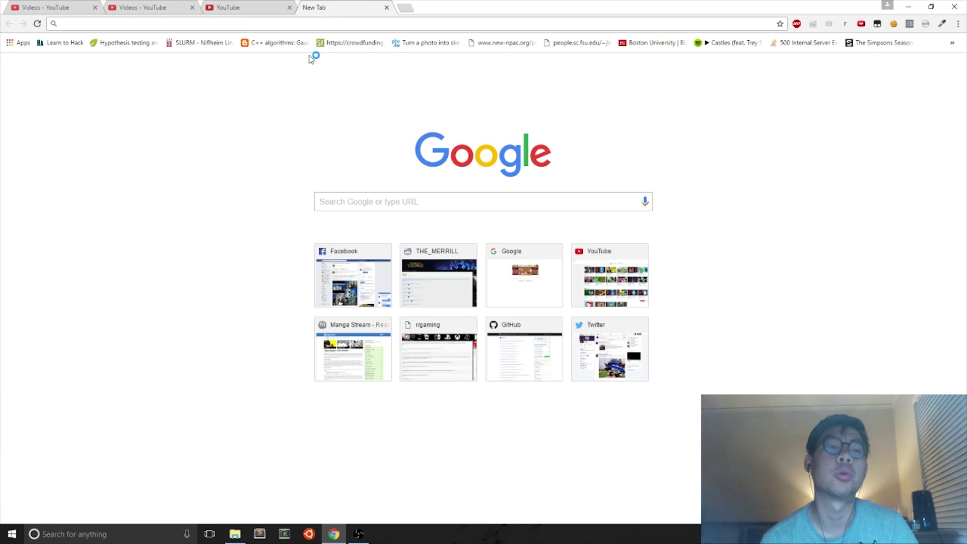
Step: Load the copied videoplayback address in the new tab and pause the raw 26:40 video
key("ctrl+v")
key("Return")
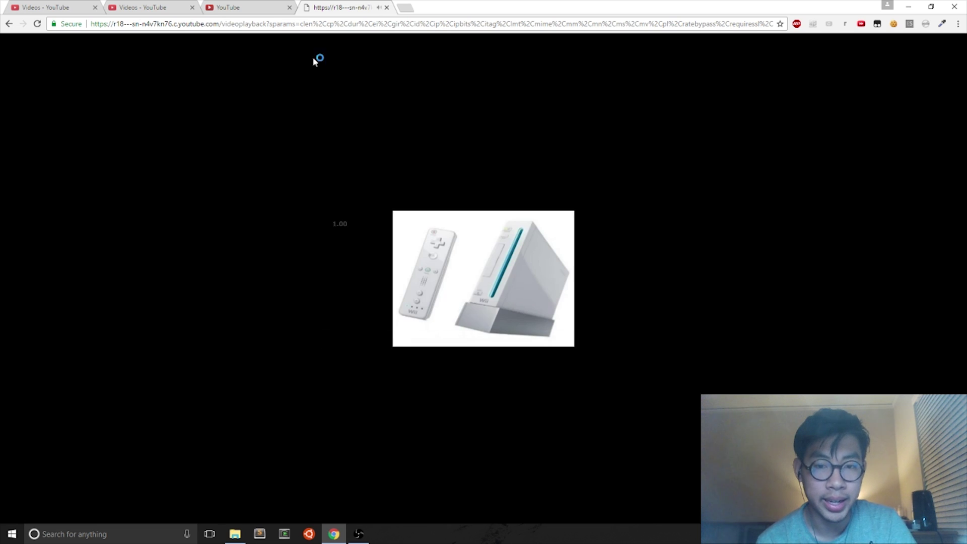
left_click(331, 339)
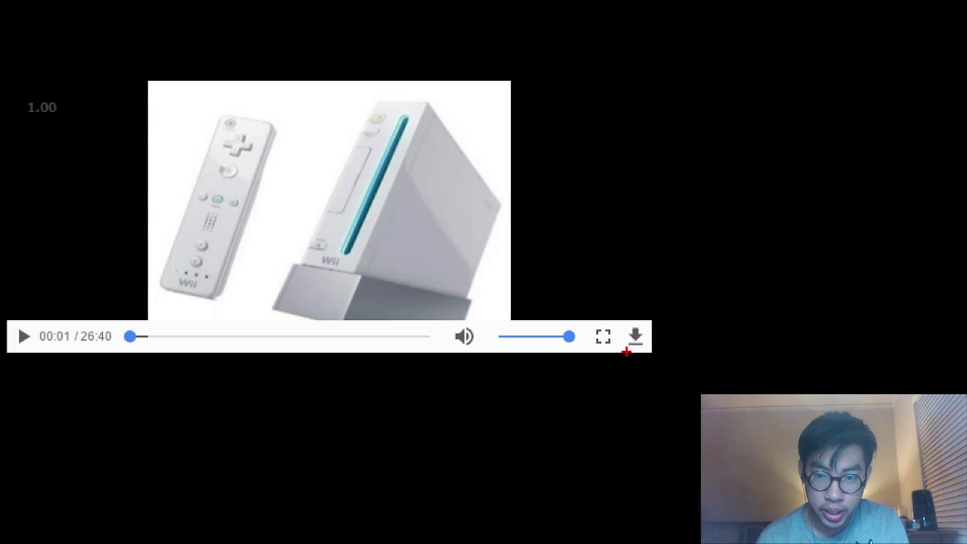
left_click_drag(615, 355, 706, 356)
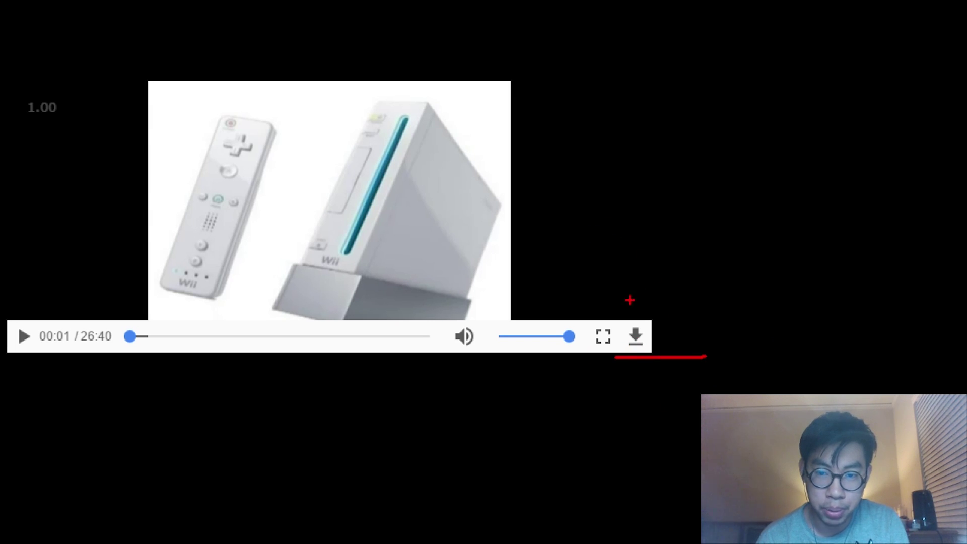
Step: Download the raw Part 1 video from the player to the Desktop as 1.mp4
left_click(637, 340)
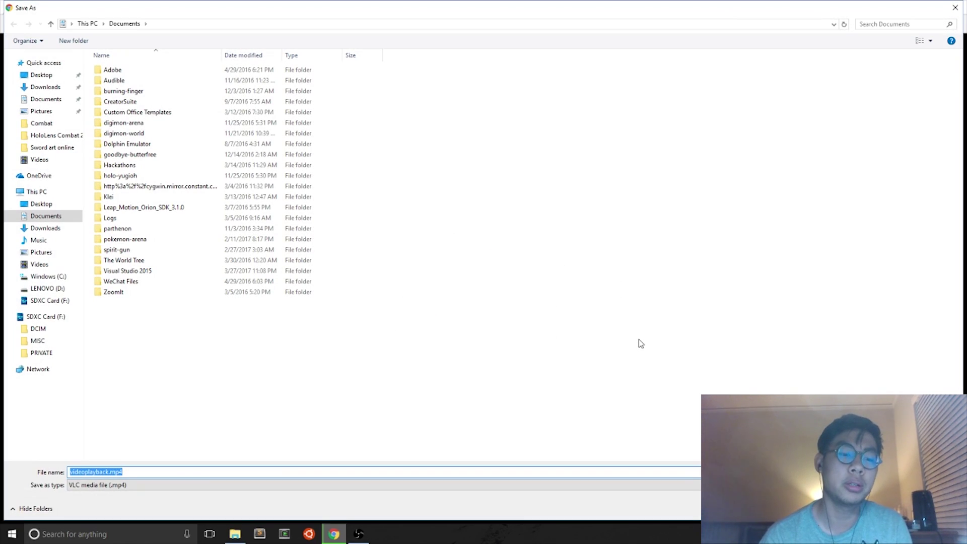
left_click(41, 75)
left_click(108, 471)
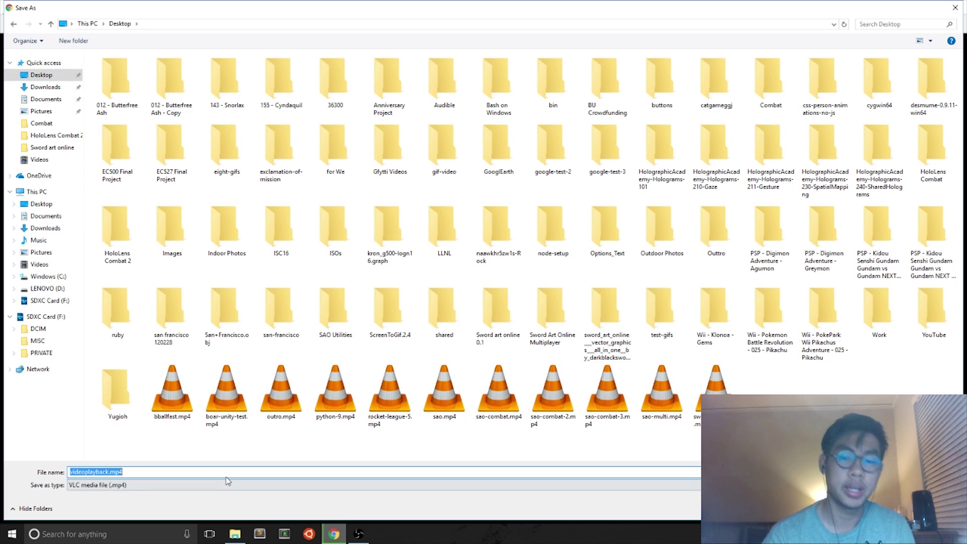
type("1.mp4")
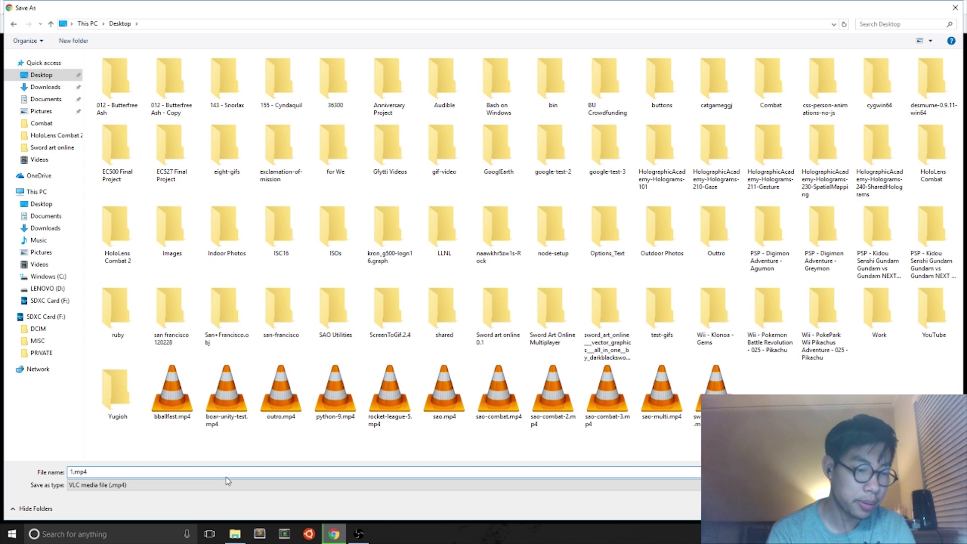
key("Return")
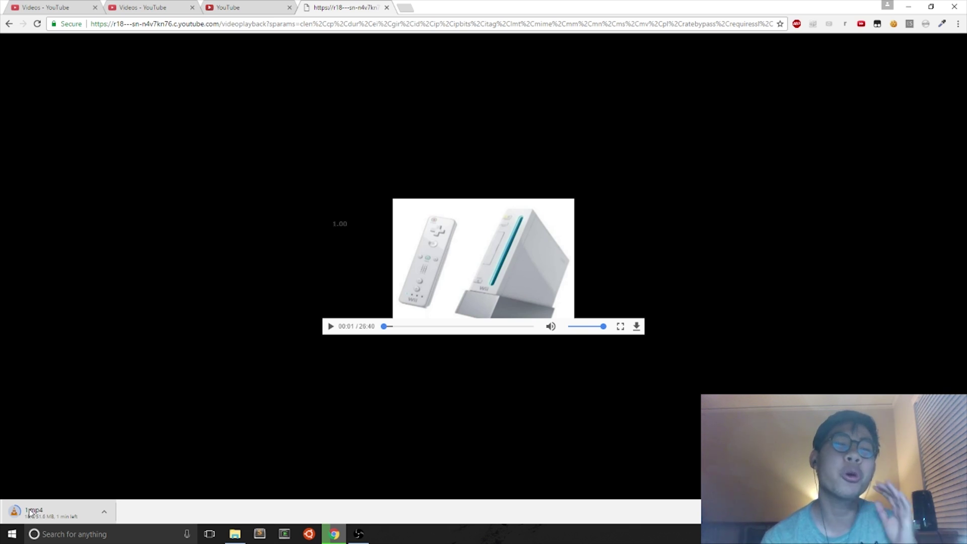
left_click(138, 6)
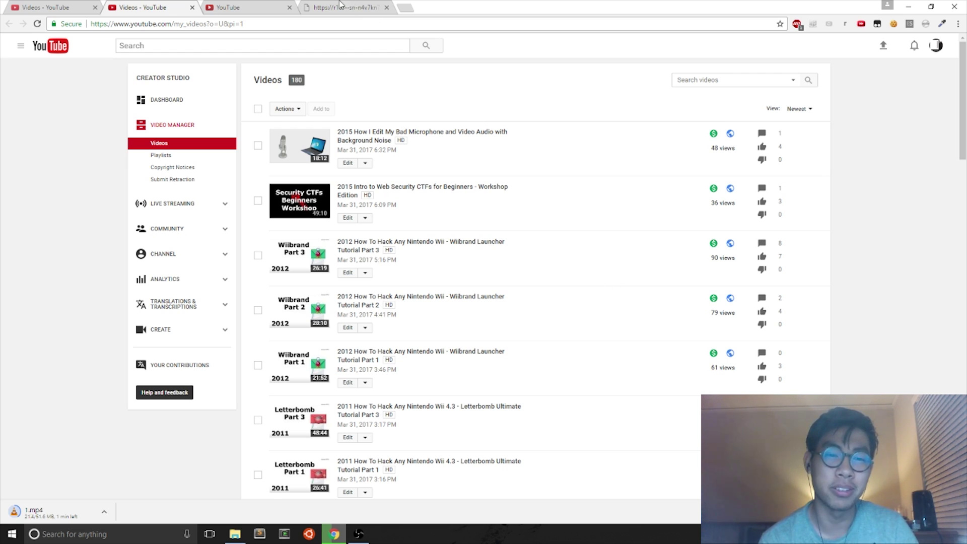
left_click(342, 7)
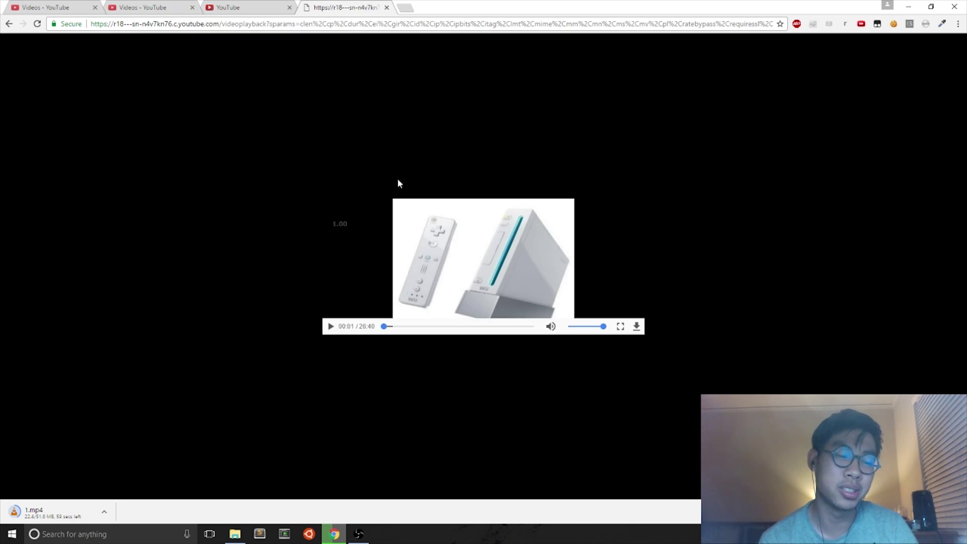